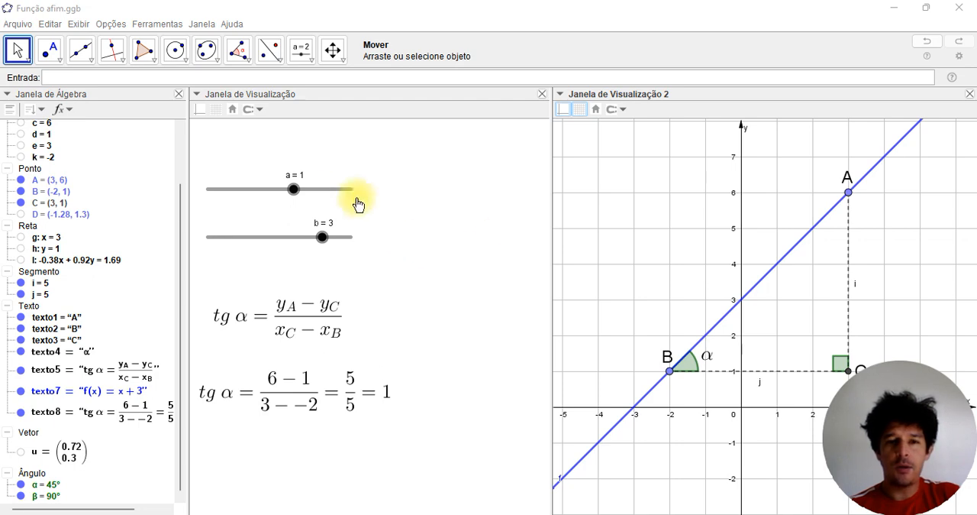
Vary slider a between -0.7 and 1 to examine how the angle markings at B and C react to the slope's sign
left_click_drag(296, 195, 268, 188)
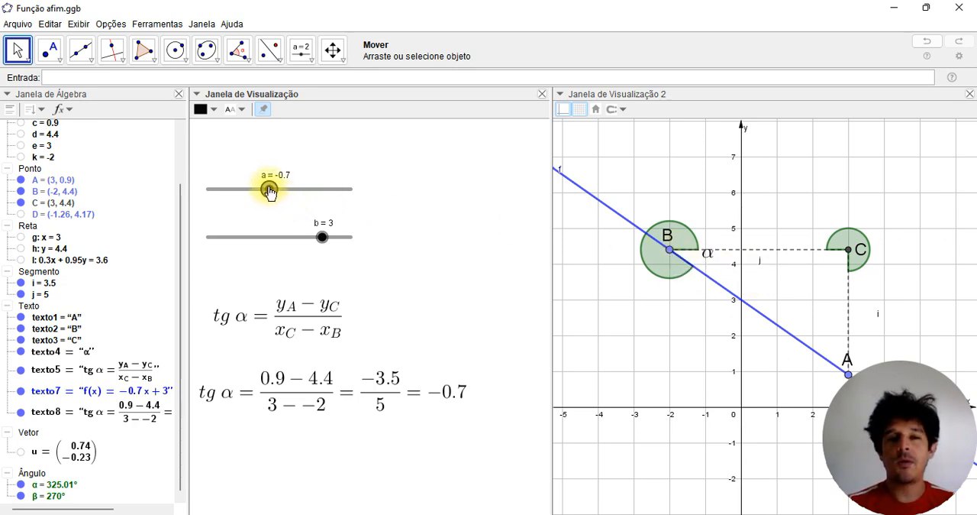
left_click_drag(269, 191, 290, 187)
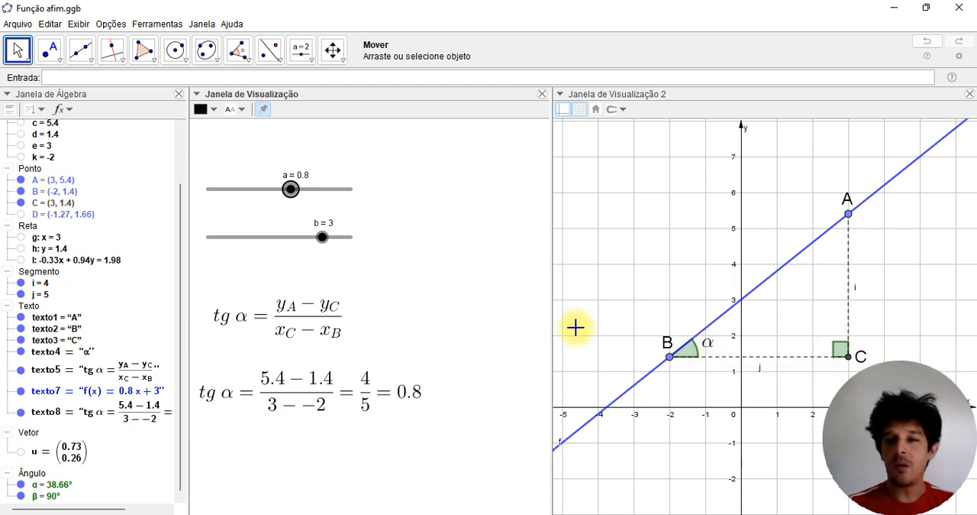
left_click(695, 355)
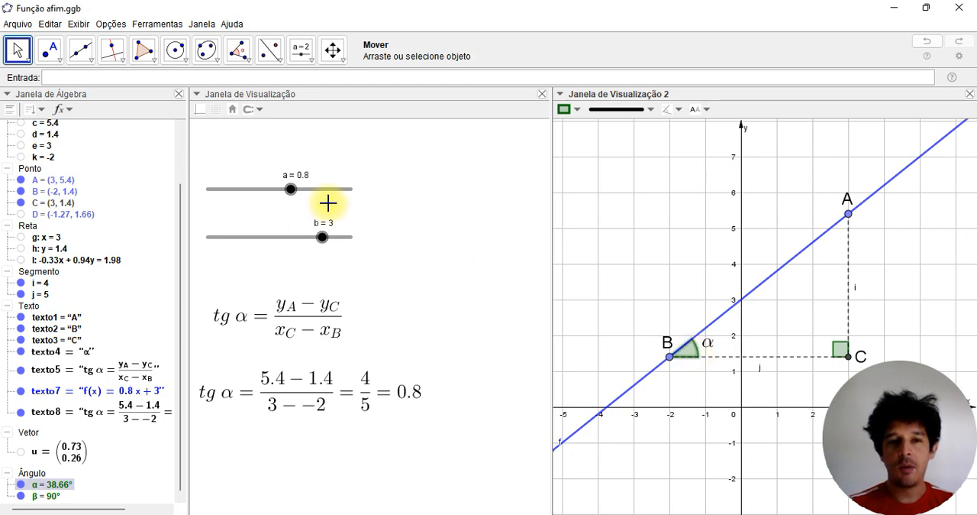
left_click_drag(290, 192, 269, 181)
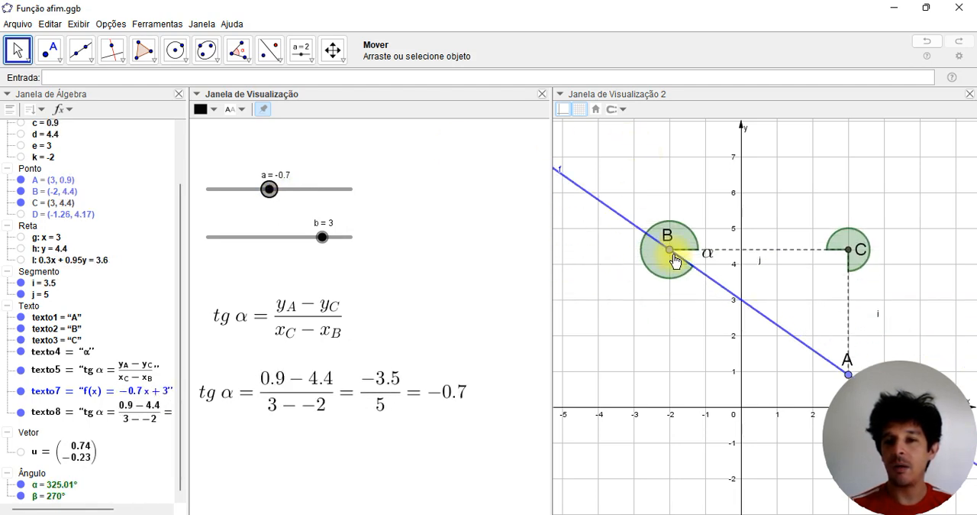
left_click_drag(267, 192, 294, 190)
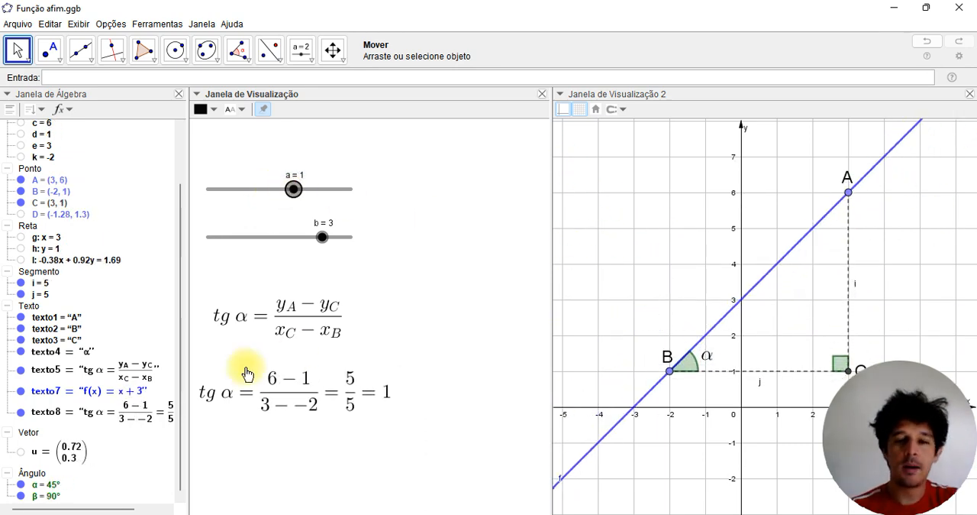
Open the advanced properties of angle α at point B and widen the properties view
left_click(689, 368)
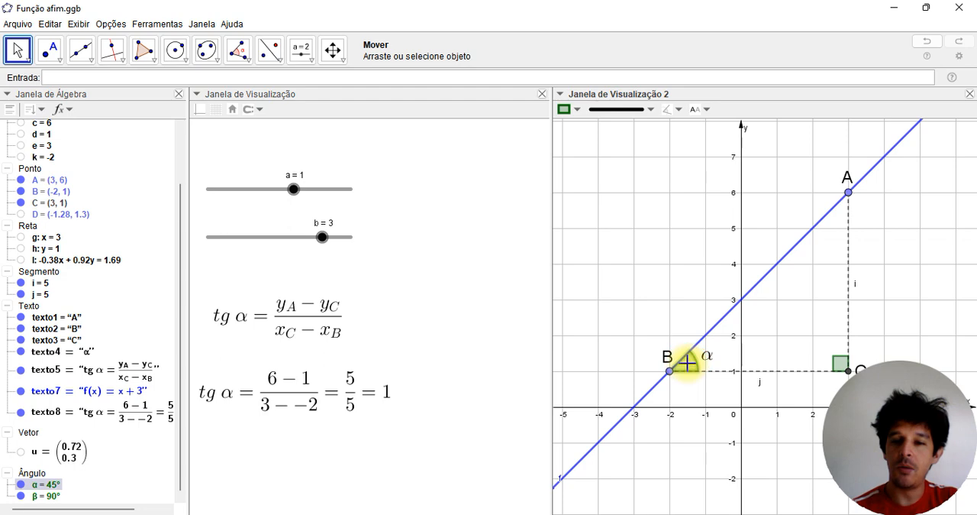
right_click(691, 370)
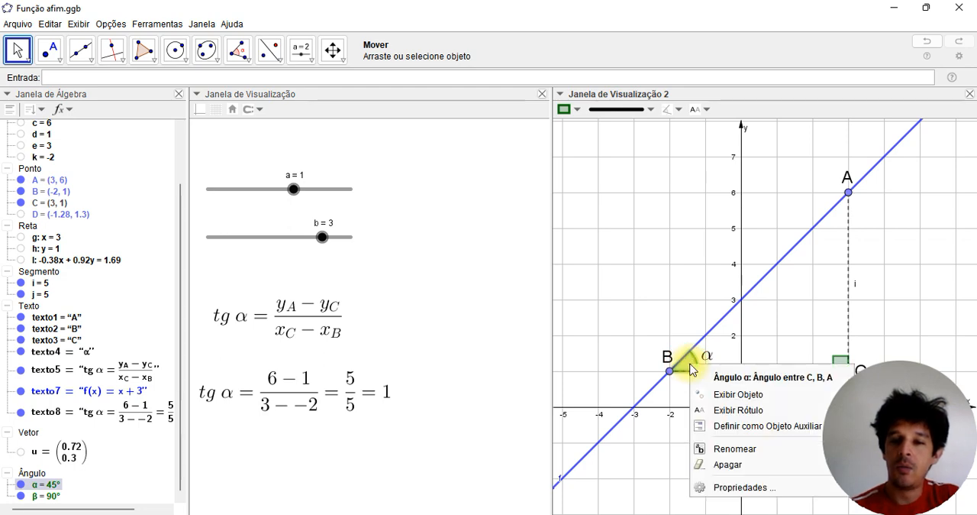
left_click(746, 489)
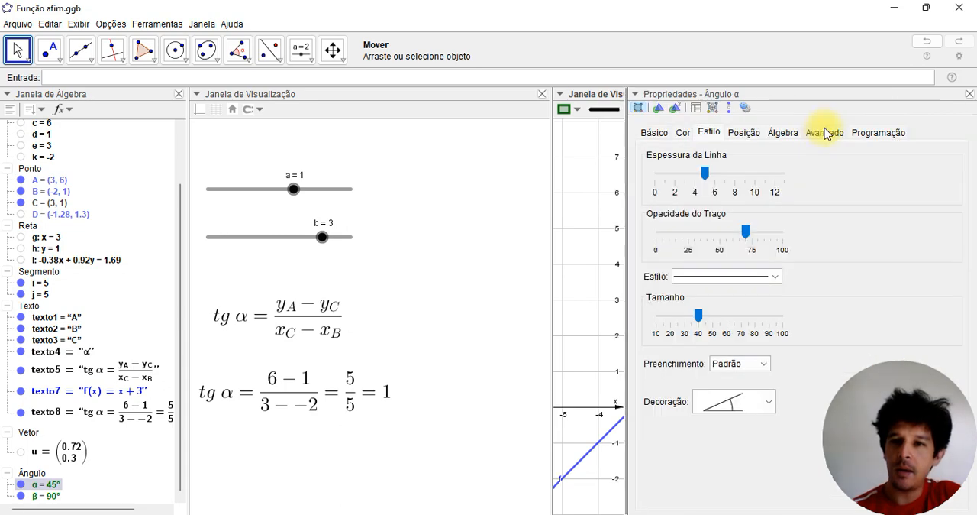
left_click(826, 133)
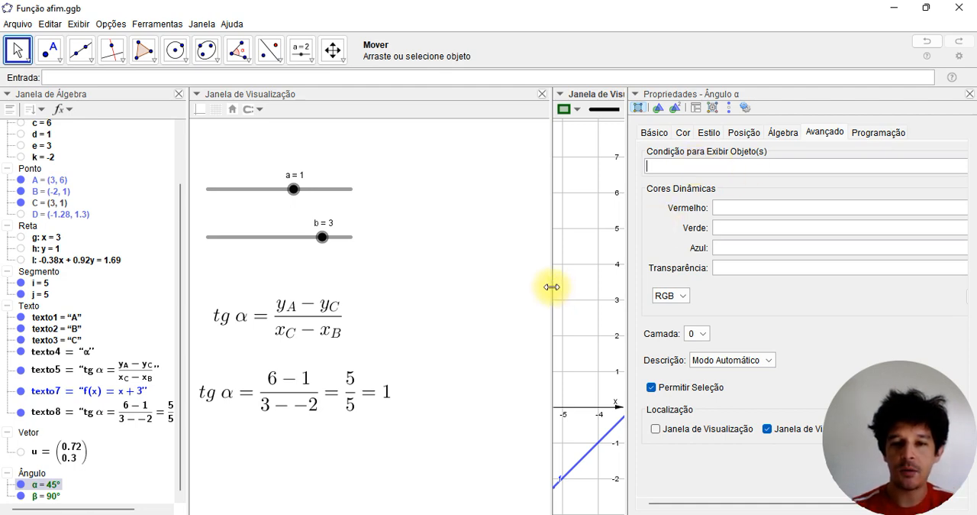
left_click_drag(552, 286, 419, 290)
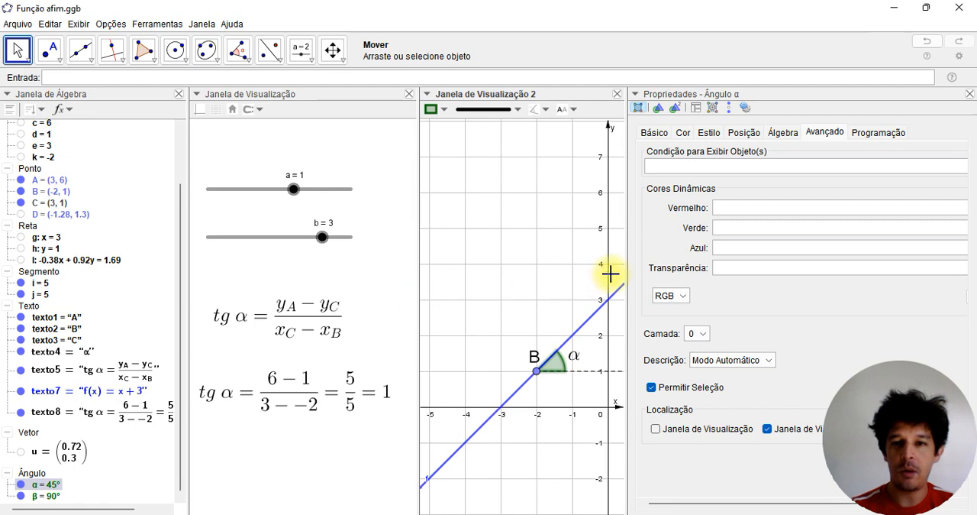
left_click_drag(626, 273, 475, 273)
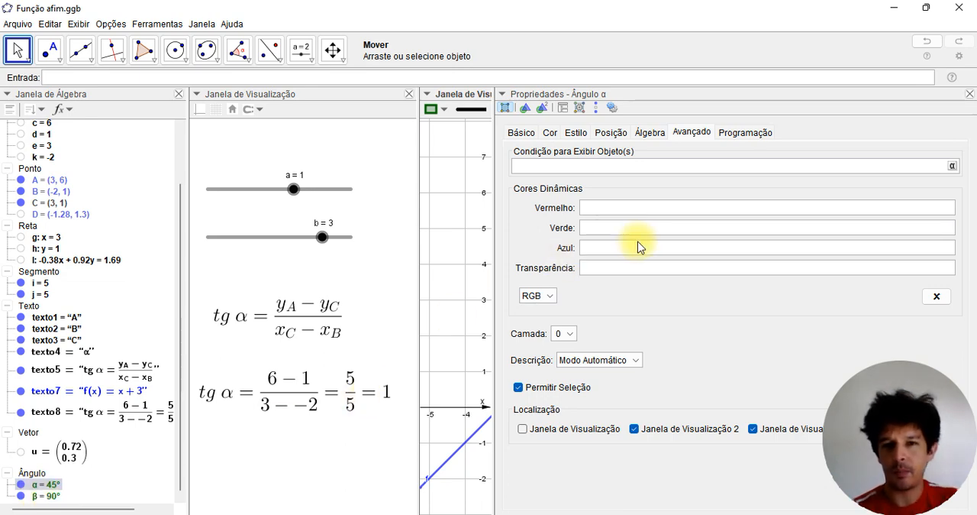
Set the display condition of angle α to 0°<α<90° and close its properties
left_click(637, 169)
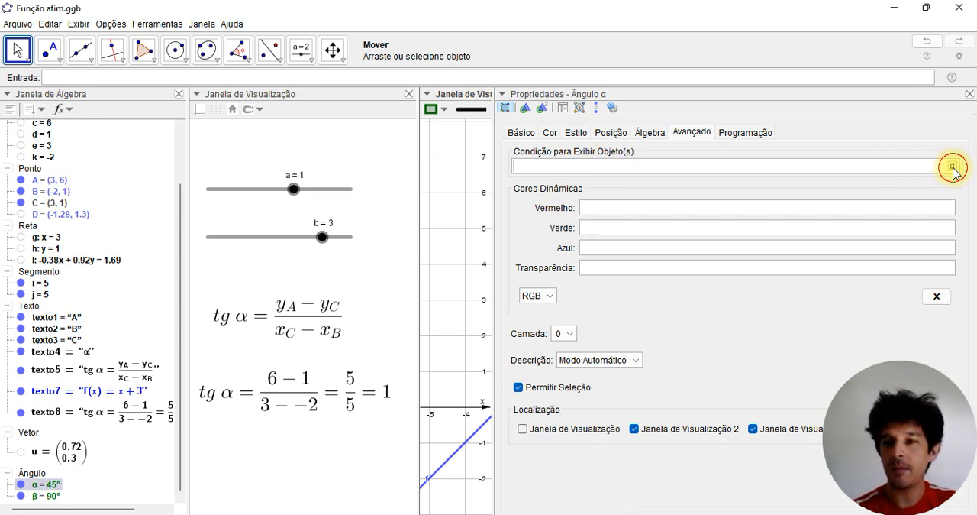
left_click(953, 166)
left_click(812, 91)
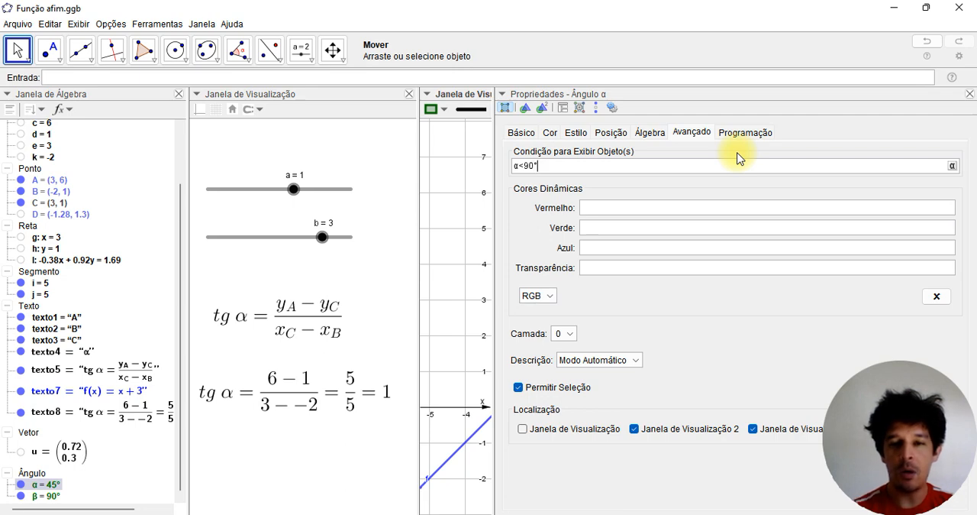
left_click(954, 168)
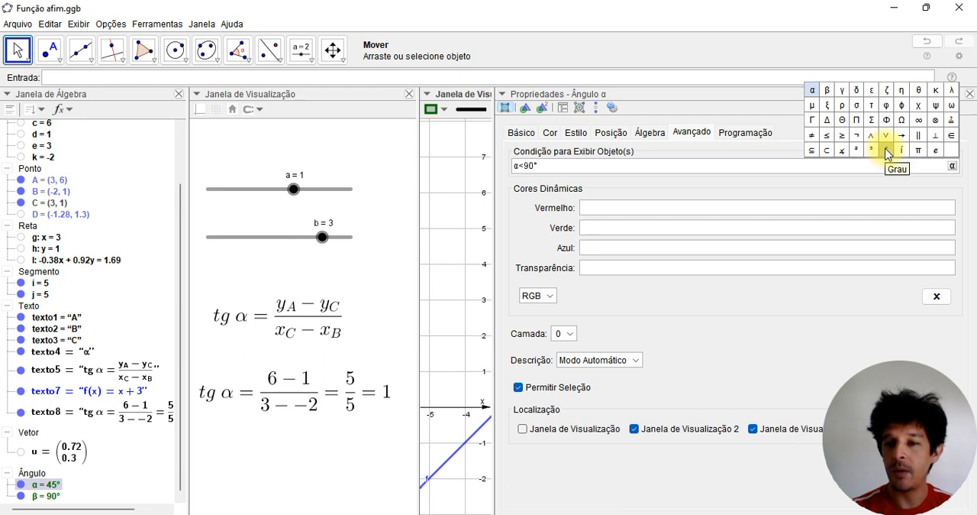
left_click(593, 164)
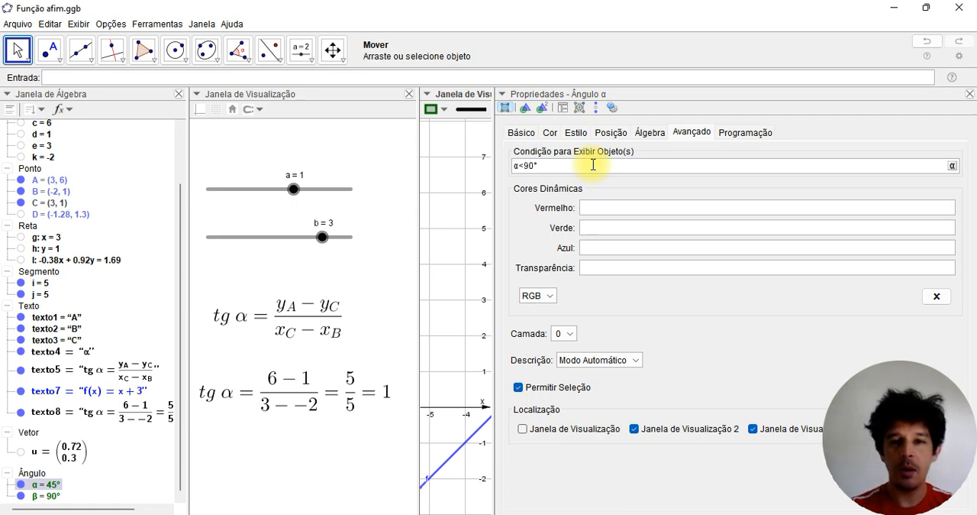
type("0<")
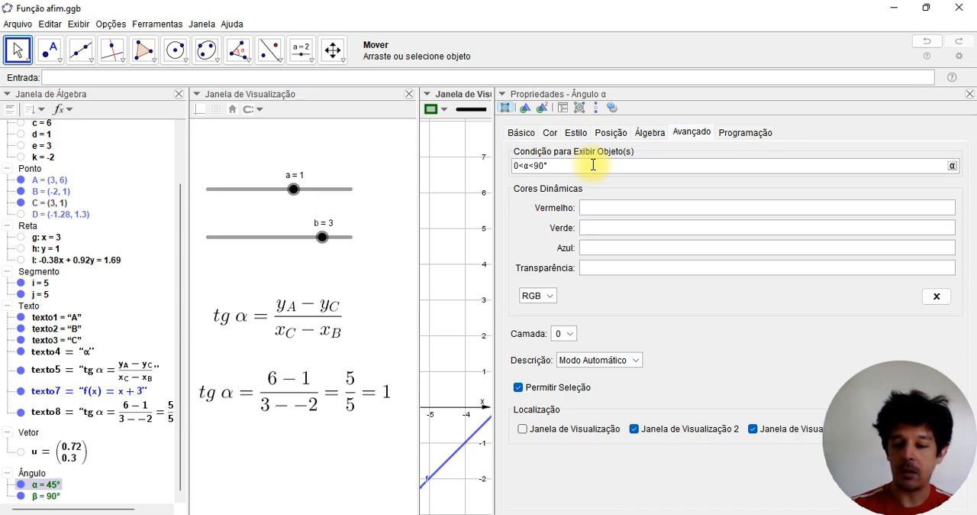
type("°")
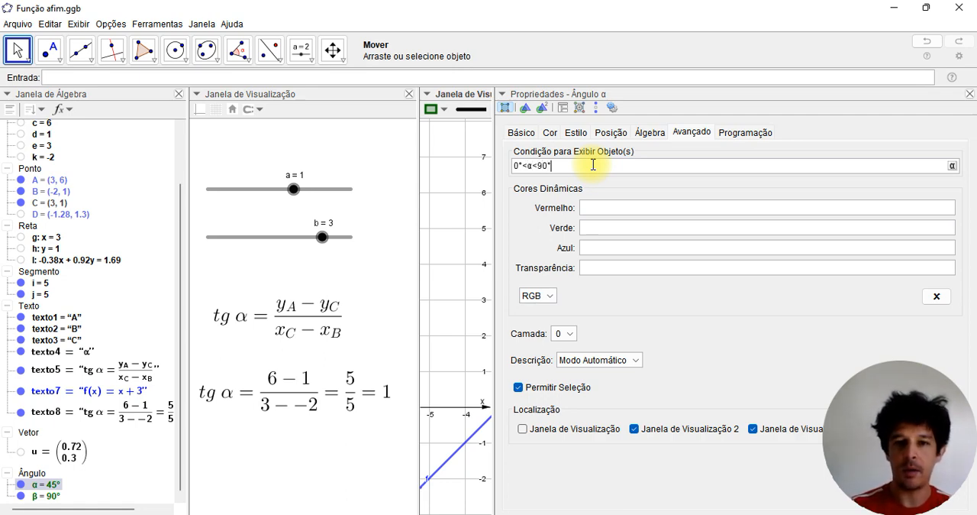
left_click(970, 94)
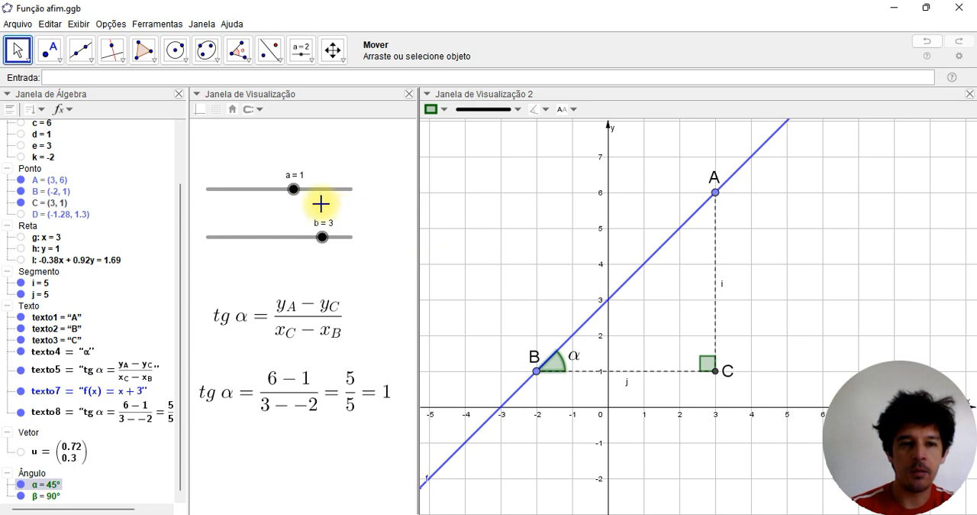
Test angle α's display condition by moving slider a through negative values and back to 0.7
mouse_move(294, 191)
left_mouse_down()
mouse_move(319, 195)
mouse_move(285, 194)
mouse_move(303, 194)
left_mouse_up()
left_click_drag(309, 191, 273, 188)
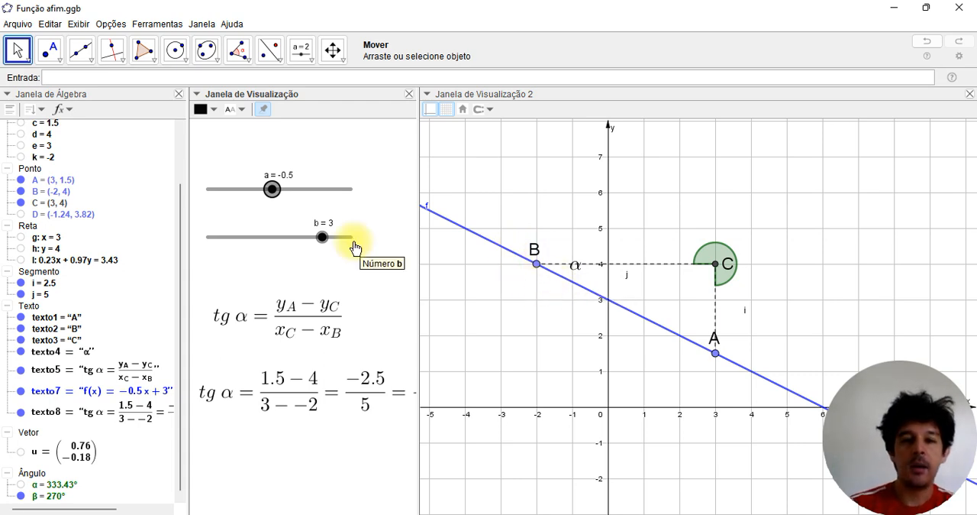
mouse_move(274, 197)
left_mouse_down()
mouse_move(245, 196)
mouse_move(299, 195)
mouse_move(273, 190)
left_mouse_up()
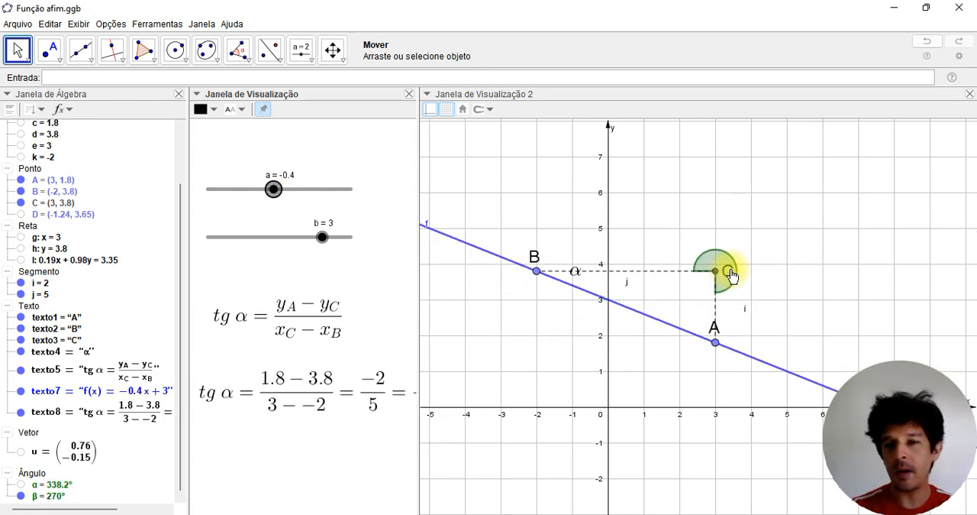
left_click_drag(274, 191, 290, 195)
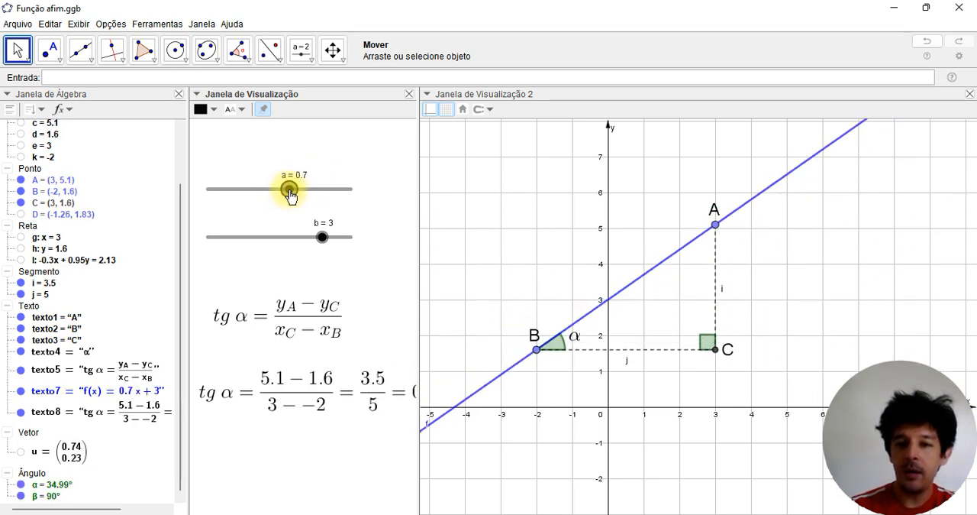
Set the display condition of angle β at point C to β==90° in its advanced properties and close them
left_click(706, 348)
right_click(707, 344)
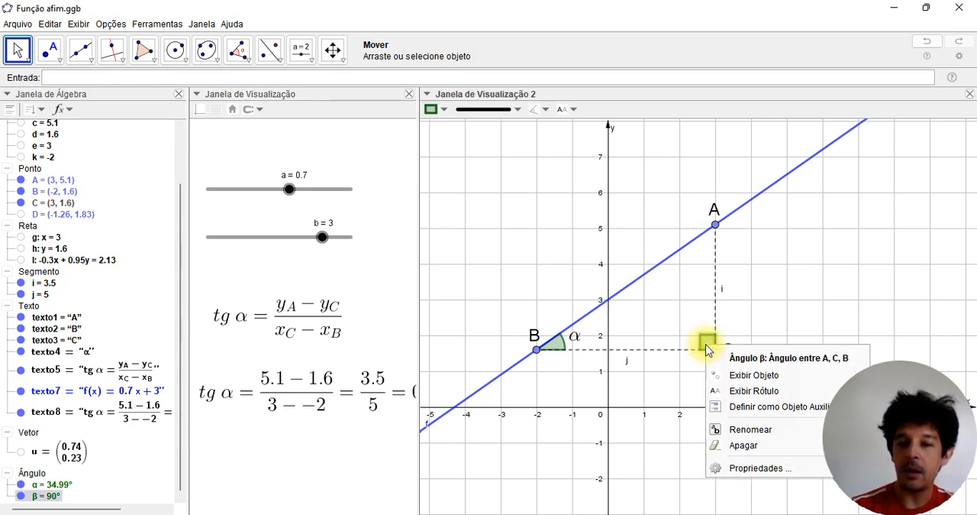
left_click(758, 468)
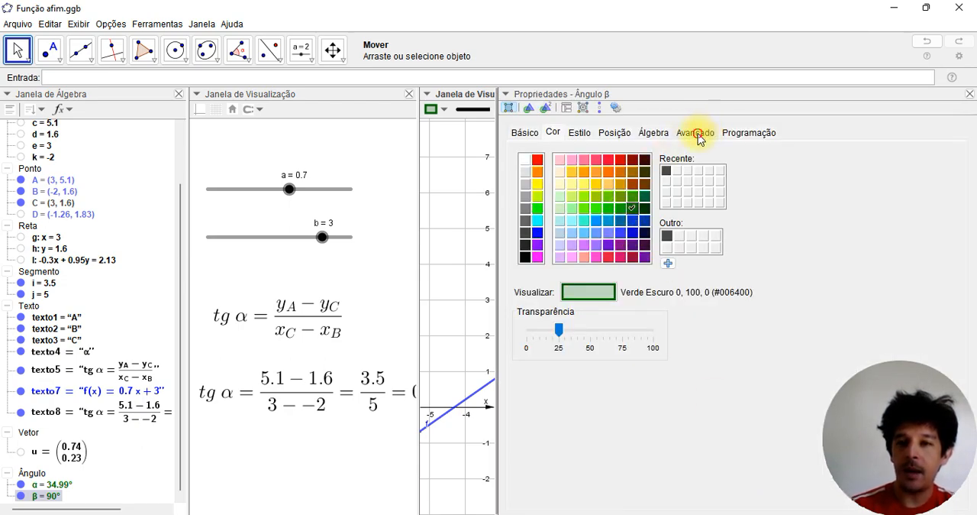
left_click(696, 135)
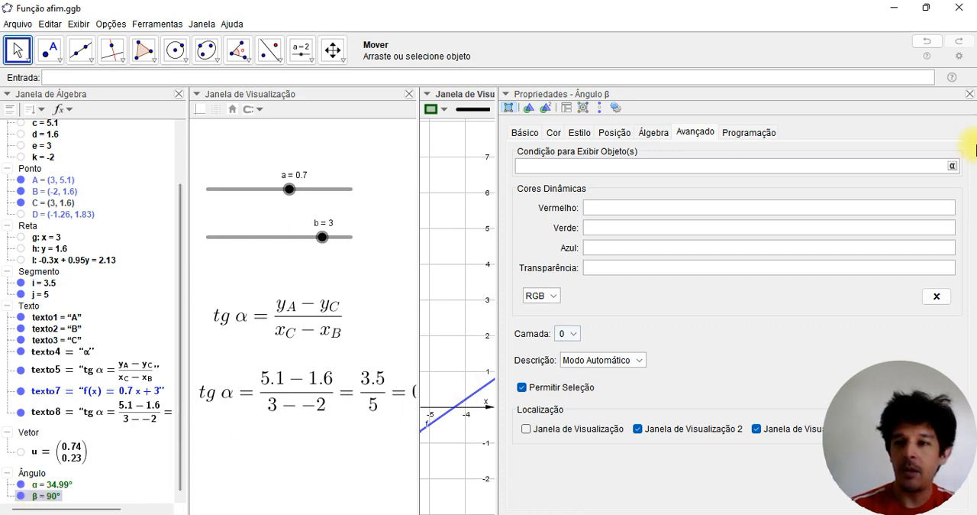
left_click(952, 168)
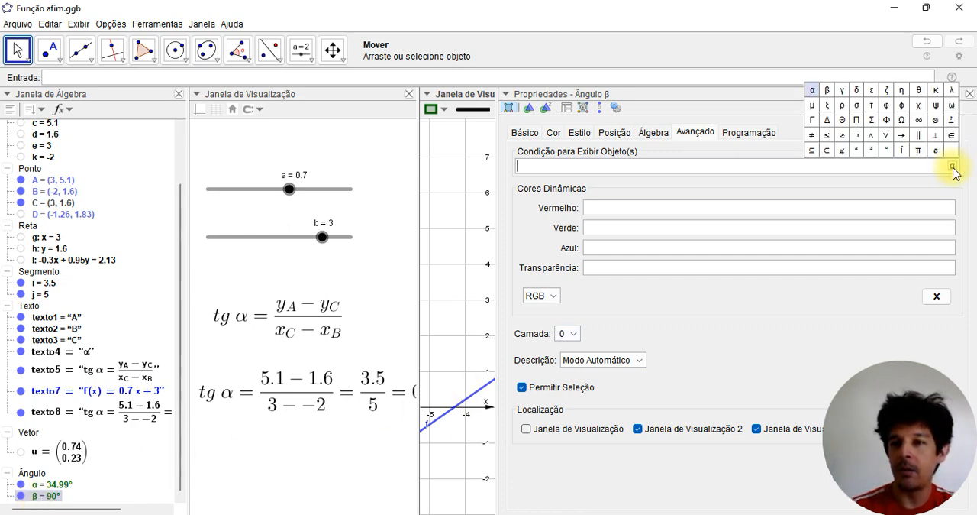
left_click(827, 90)
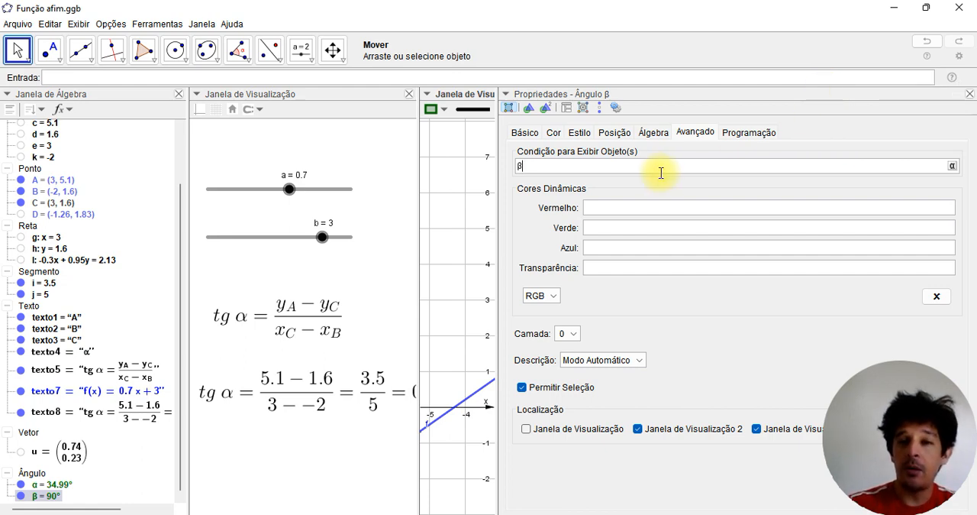
type("=90°")
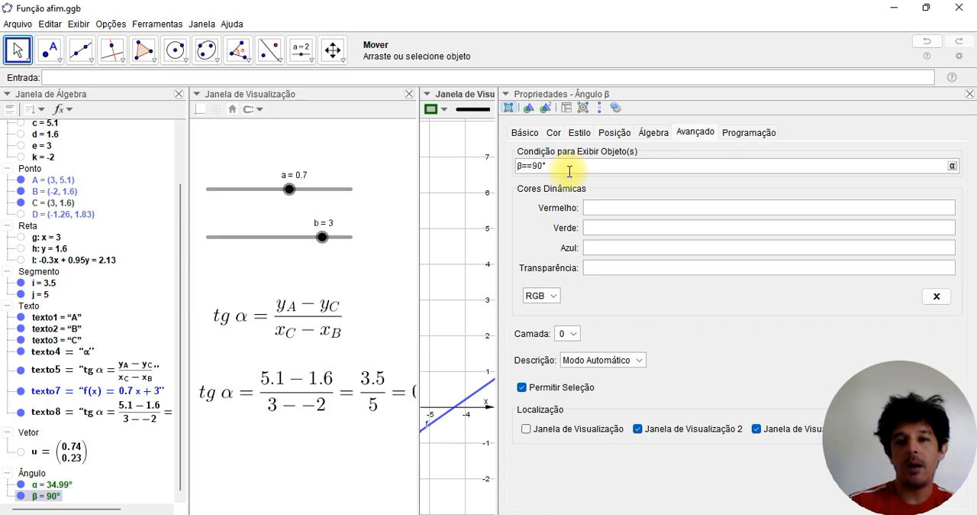
left_click(529, 166)
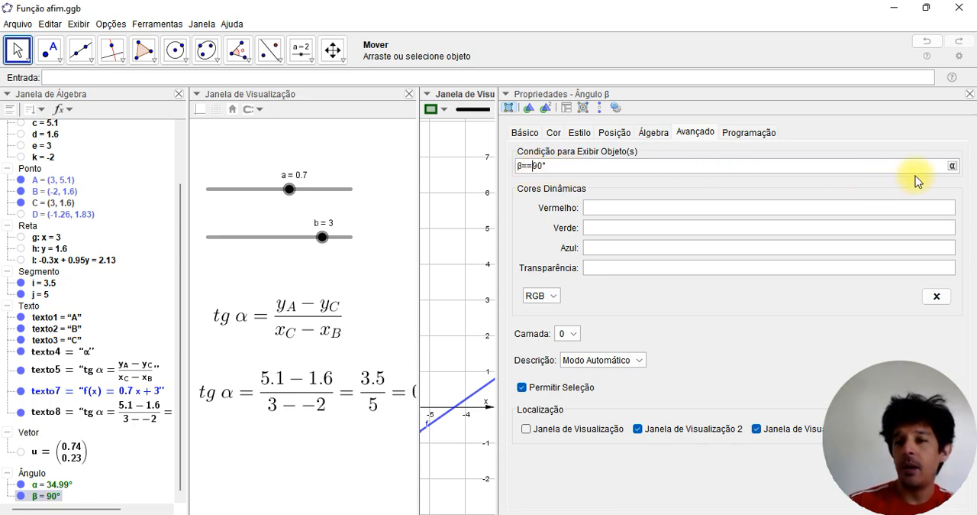
left_click(953, 165)
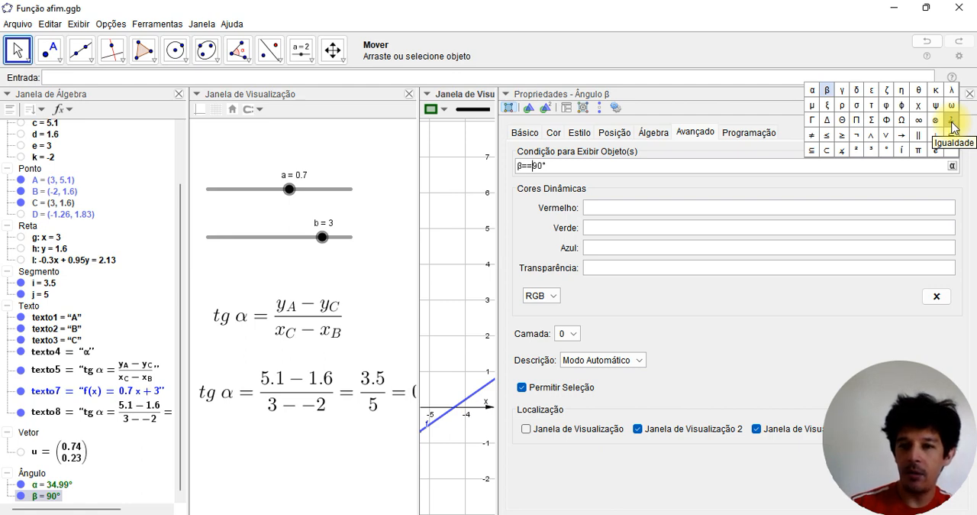
left_click(778, 167)
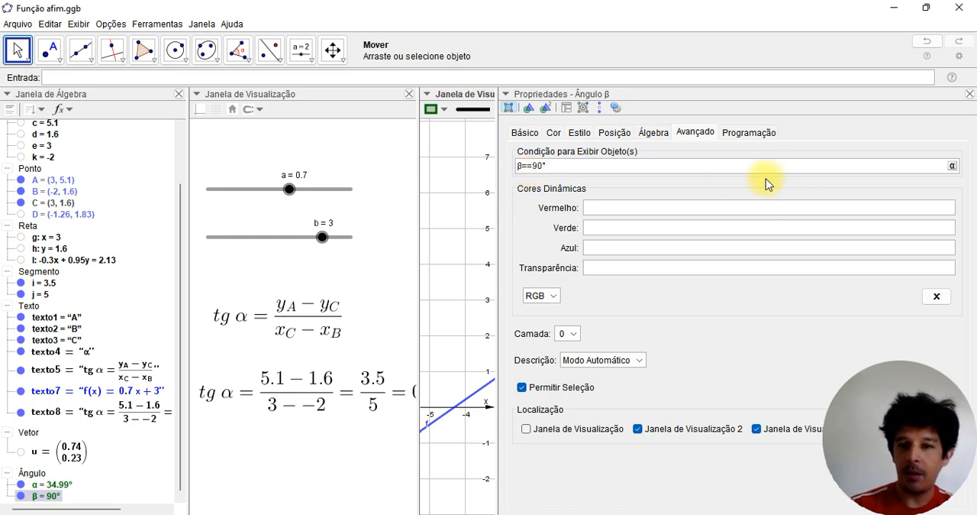
key("Tab")
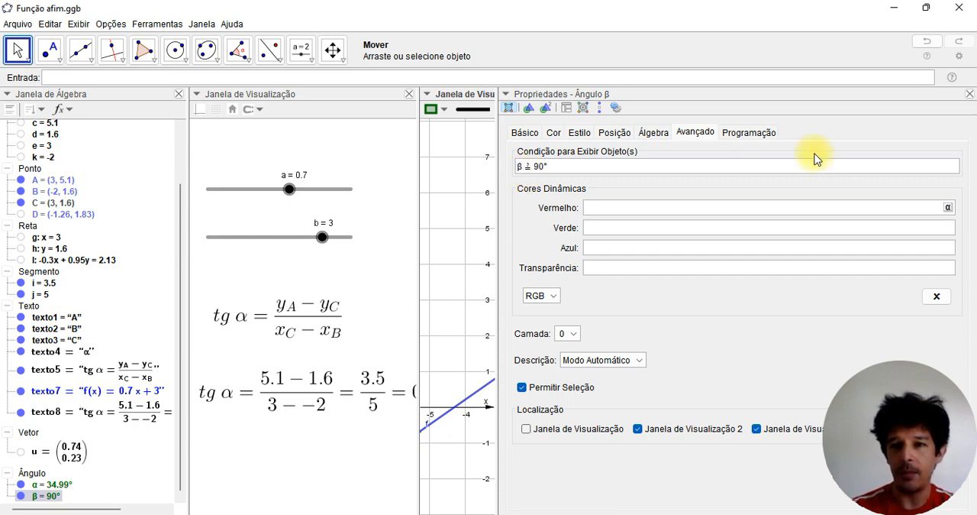
left_click(968, 94)
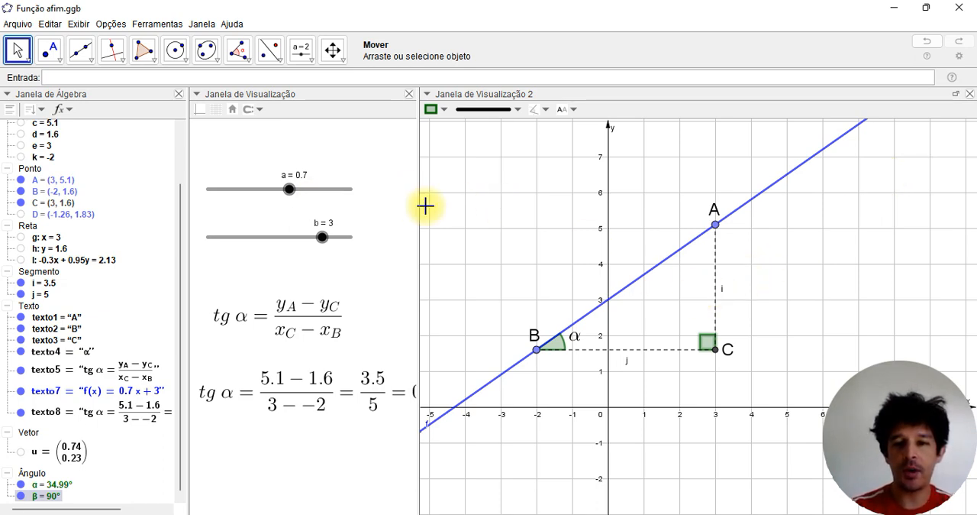
Test both angles' display conditions by moving slider a to 0.8 and then to -0.7
left_click(465, 212)
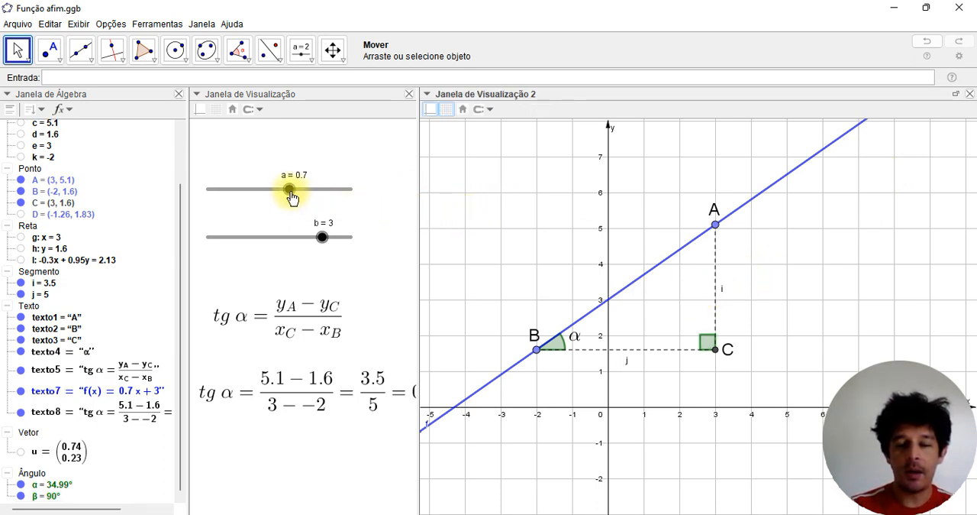
left_click_drag(291, 197, 288, 195)
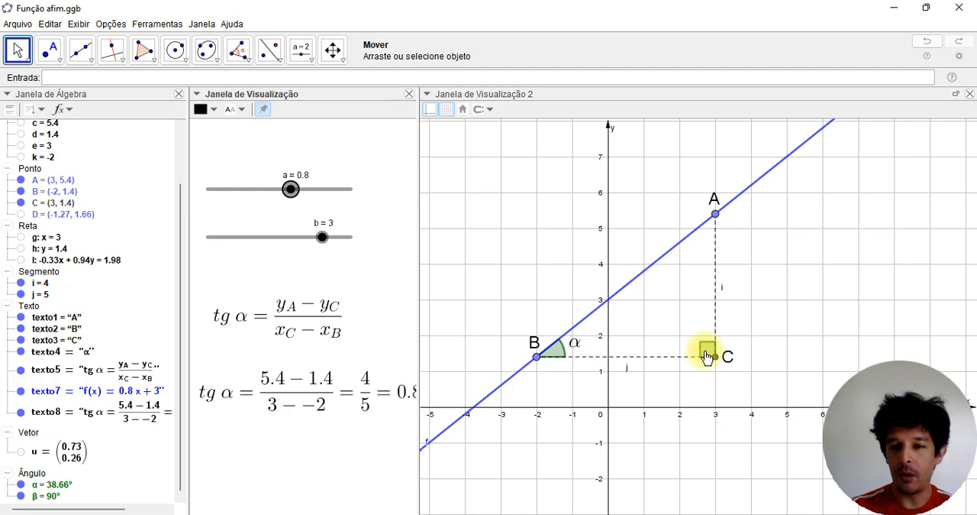
left_click_drag(293, 197, 268, 188)
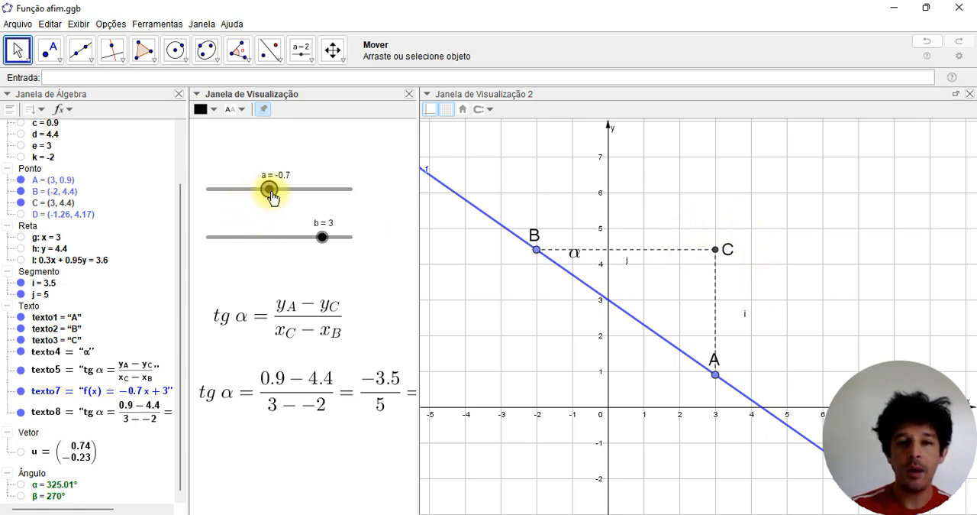
Check the angle markings for negative slopes by moving slider a to -0.5 and then to a lower value
left_click_drag(272, 196, 272, 196)
left_click_drag(271, 189, 273, 197)
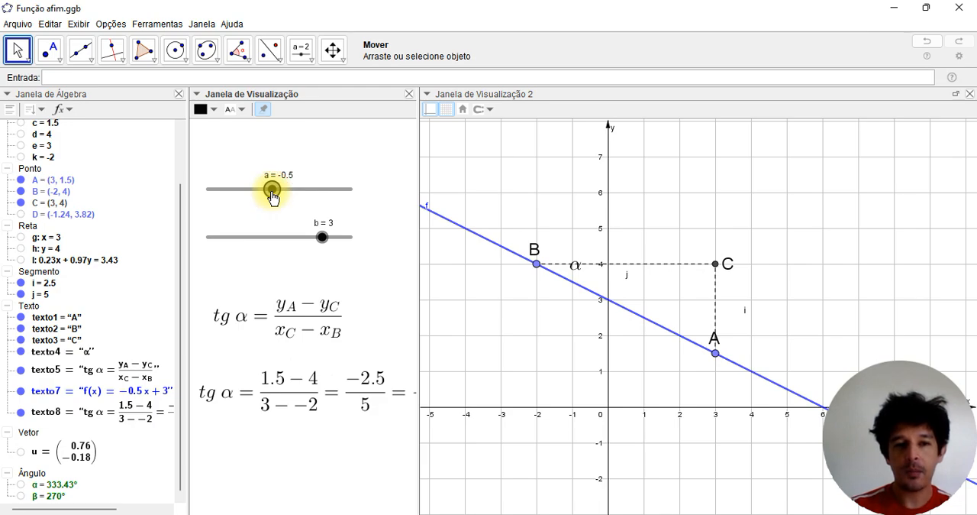
mouse_move(273, 189)
left_mouse_down()
mouse_move(293, 199)
mouse_move(265, 192)
left_mouse_up()
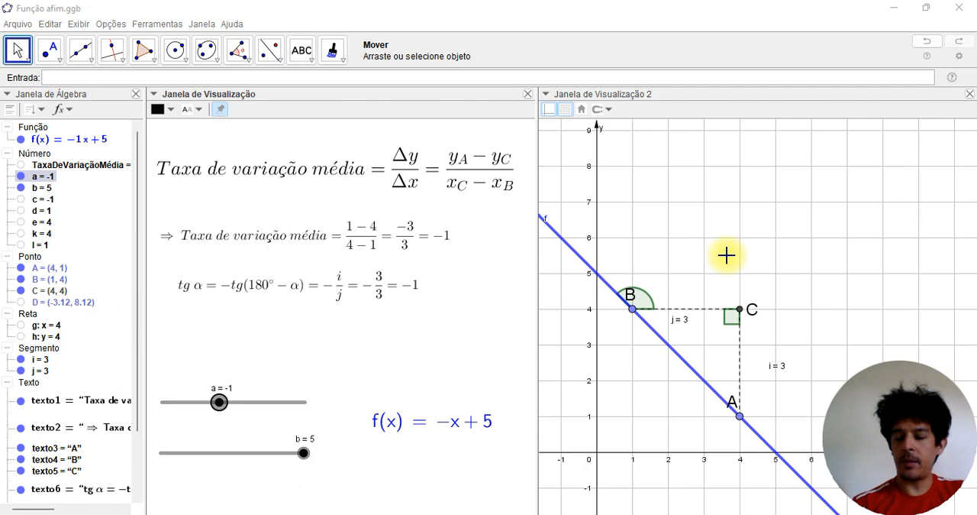
Compare the angle markings with slider a at 0.7 and at -0.5, and select the angle at point B
left_click(726, 255)
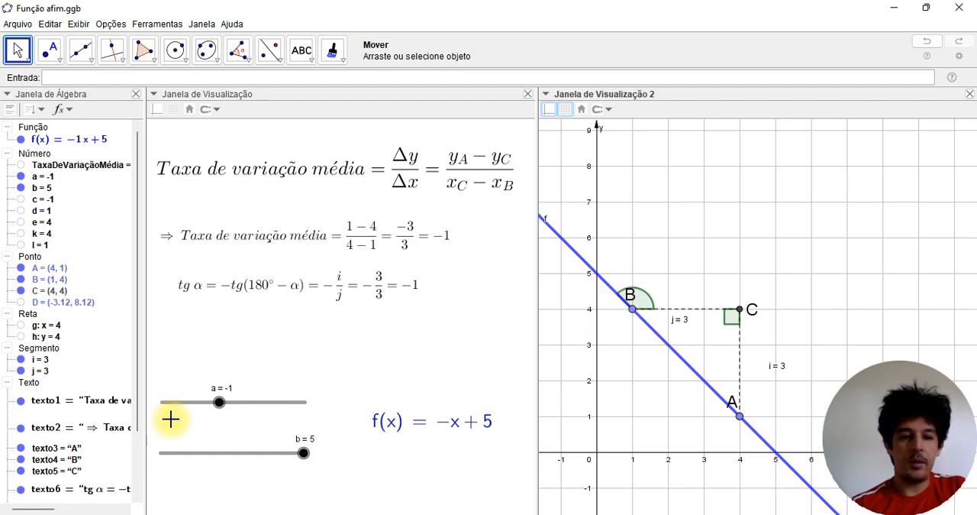
left_click_drag(221, 407, 242, 404)
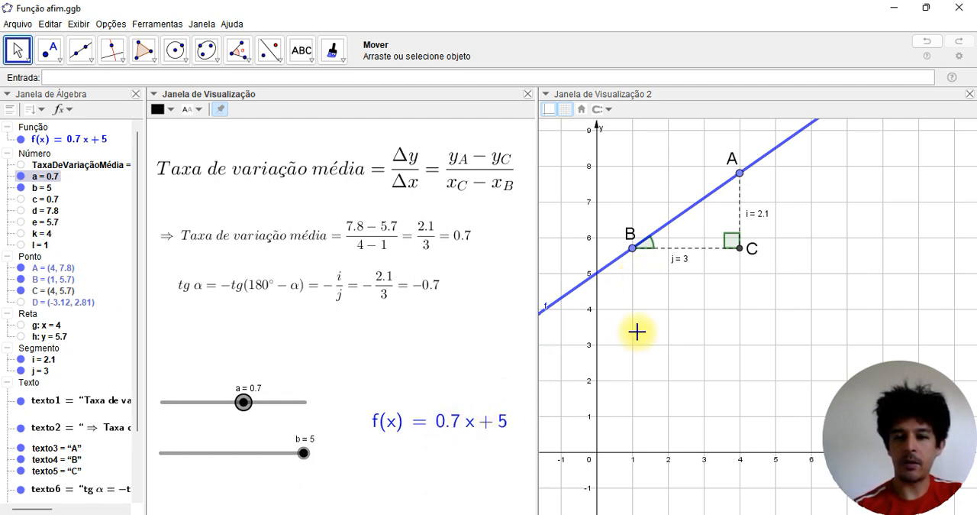
left_click_drag(243, 406, 228, 407)
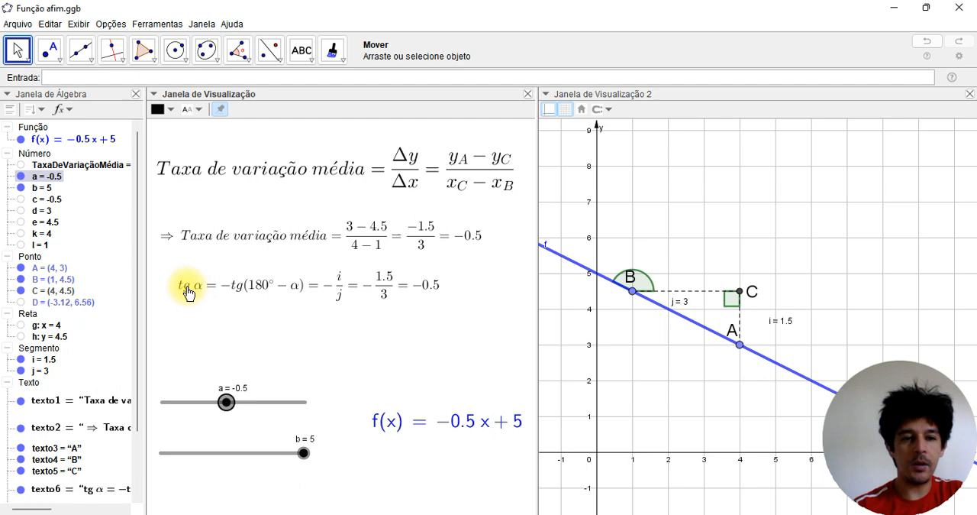
left_click(643, 286)
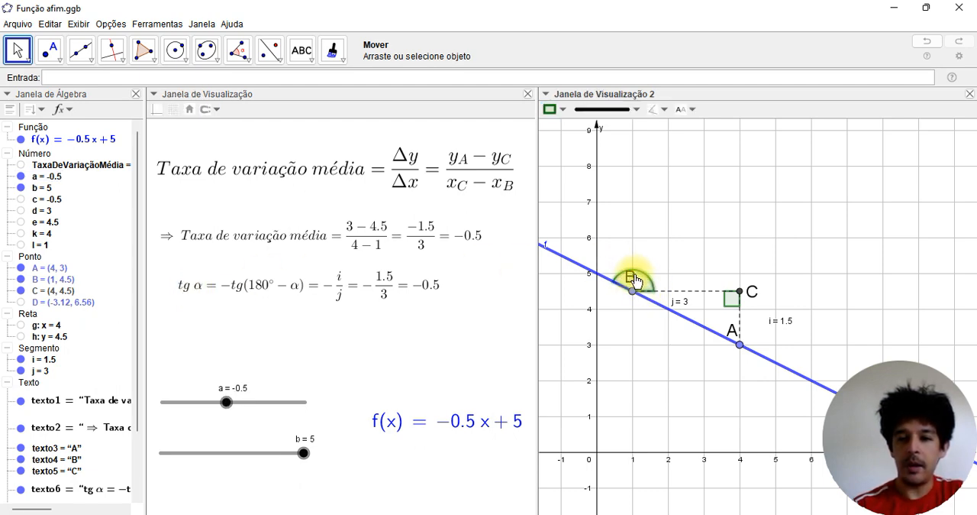